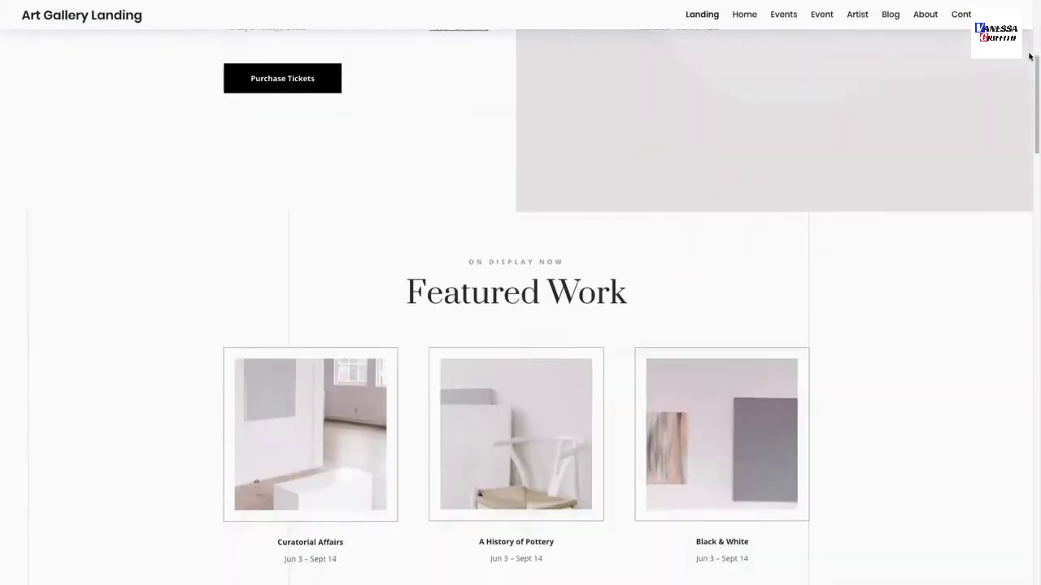
Examine the Art Gallery demo site's Landing, Events, Event and Artist pages, going through their sections.
{"action": "scroll", "coordinate": [1030, 56], "scroll_direction": "down", "scroll_amount": 5}
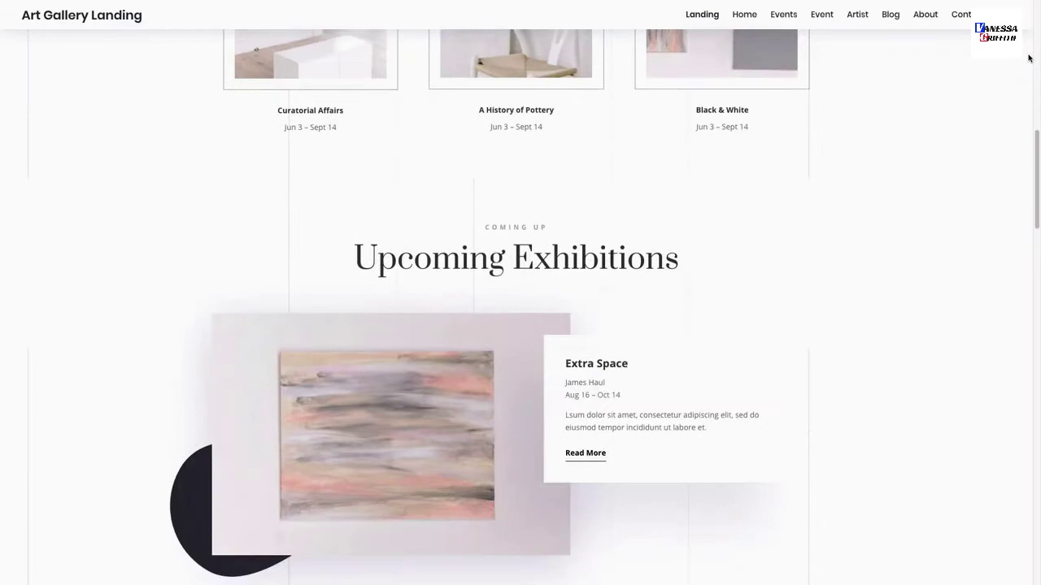
{"action": "scroll", "coordinate": [1028, 58], "scroll_direction": "down", "scroll_amount": 5}
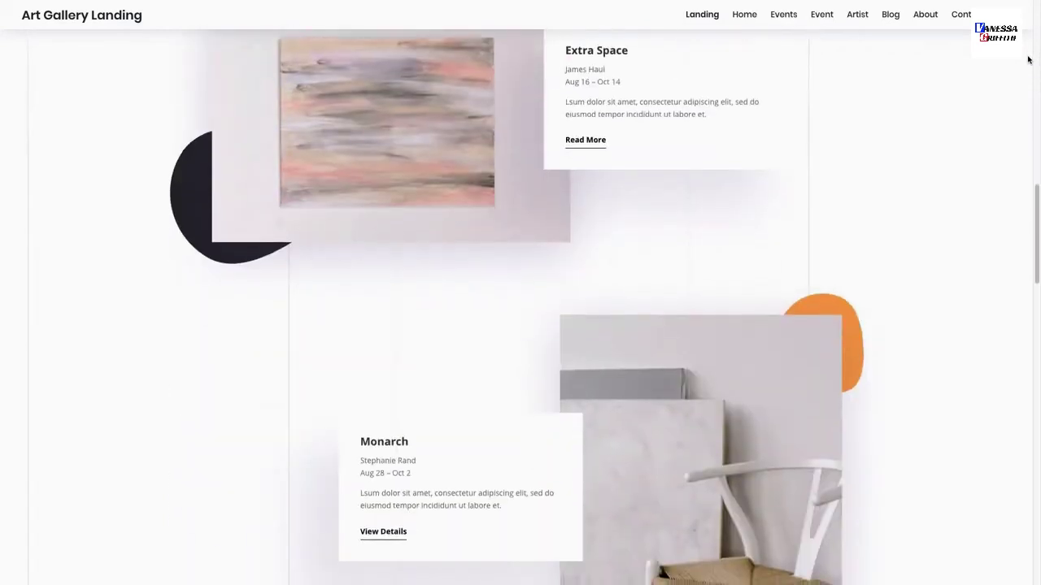
{"action": "scroll", "coordinate": [1028, 60], "scroll_direction": "down", "scroll_amount": 1}
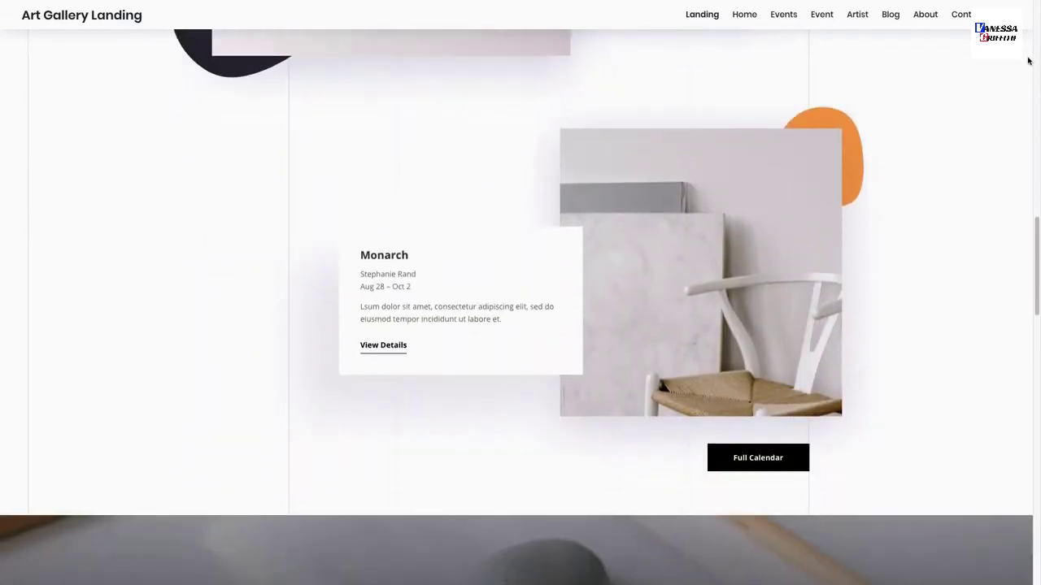
{"action": "scroll", "coordinate": [1028, 61], "scroll_direction": "down", "scroll_amount": 4}
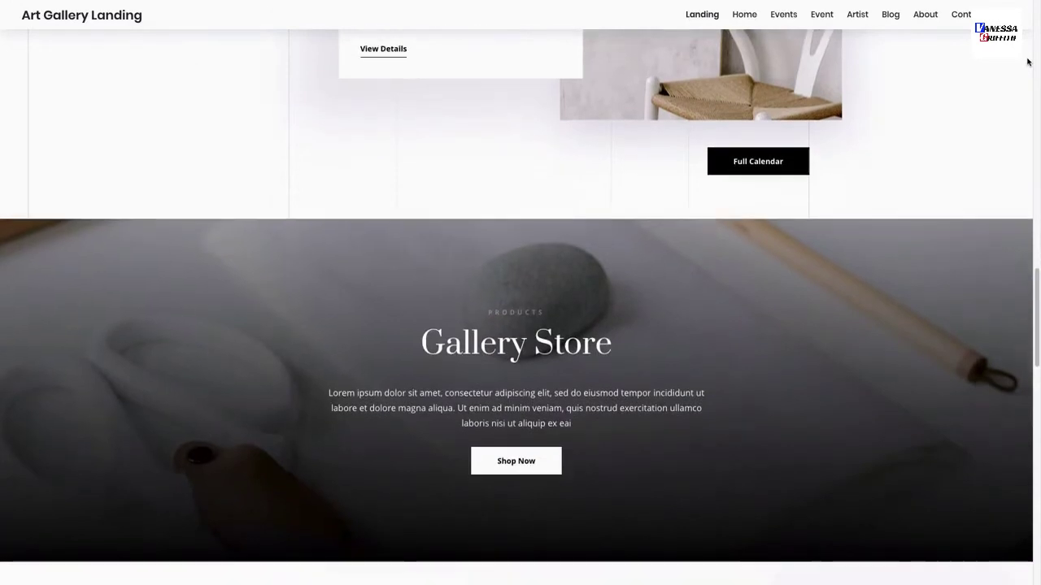
{"action": "scroll", "coordinate": [1028, 62], "scroll_direction": "down", "scroll_amount": 3}
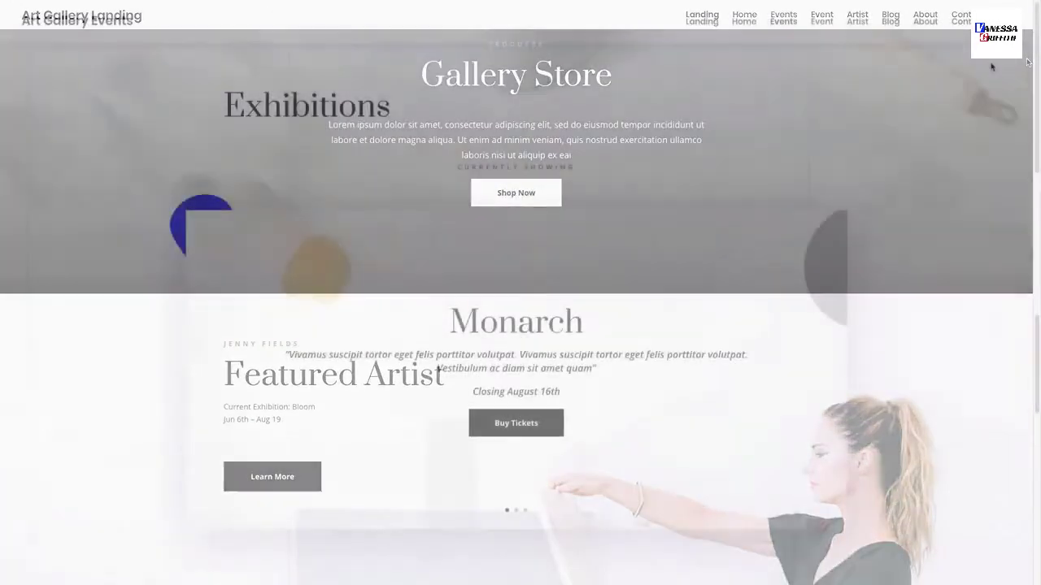
{"action": "scroll", "coordinate": [991, 67], "scroll_direction": "down", "scroll_amount": 1}
{"action": "scroll", "coordinate": [991, 67], "scroll_direction": "down", "scroll_amount": 5}
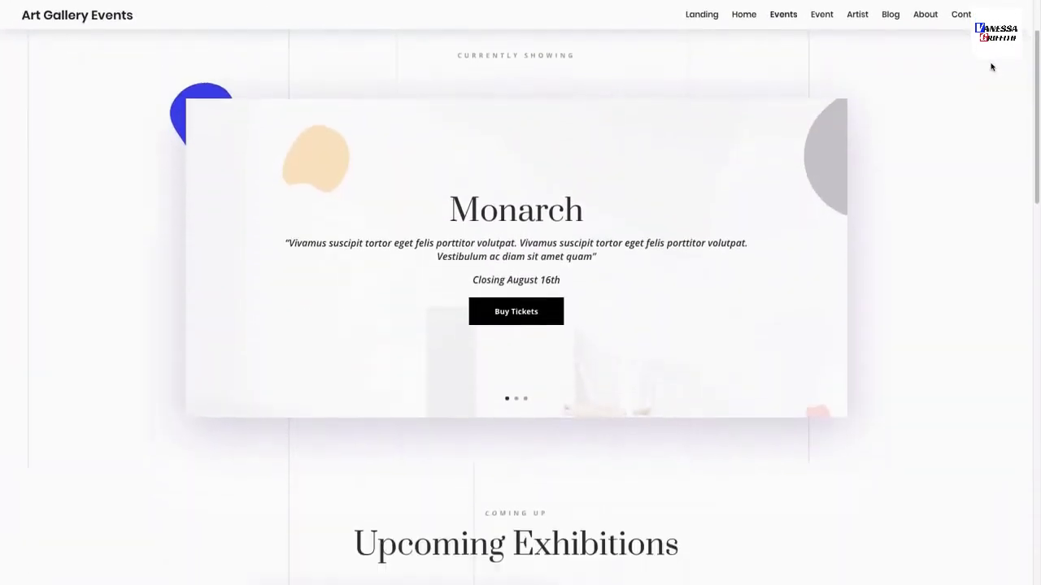
{"action": "scroll", "coordinate": [992, 67], "scroll_direction": "down", "scroll_amount": 5}
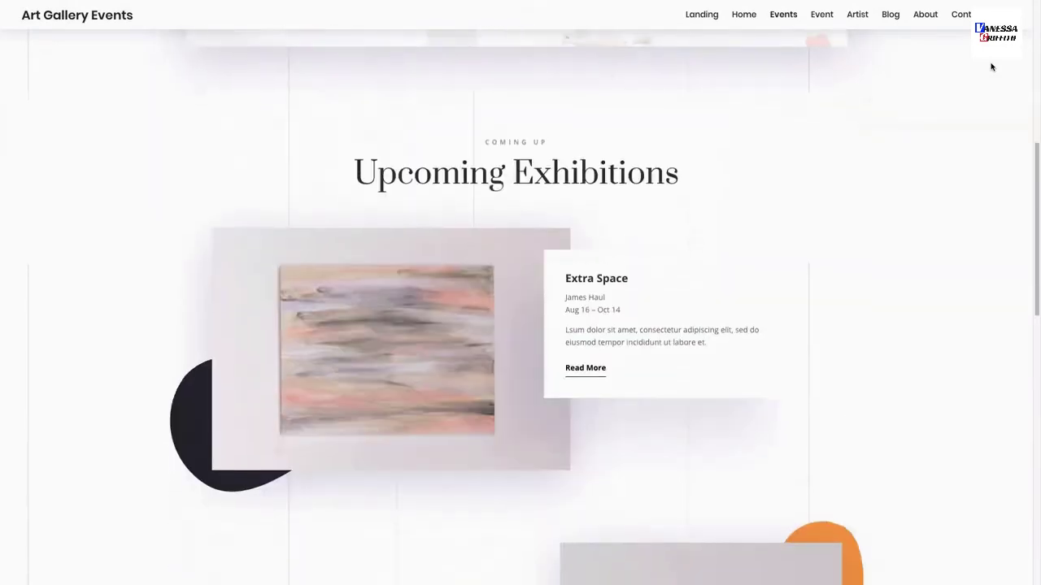
{"action": "scroll", "coordinate": [991, 68], "scroll_direction": "down", "scroll_amount": 3}
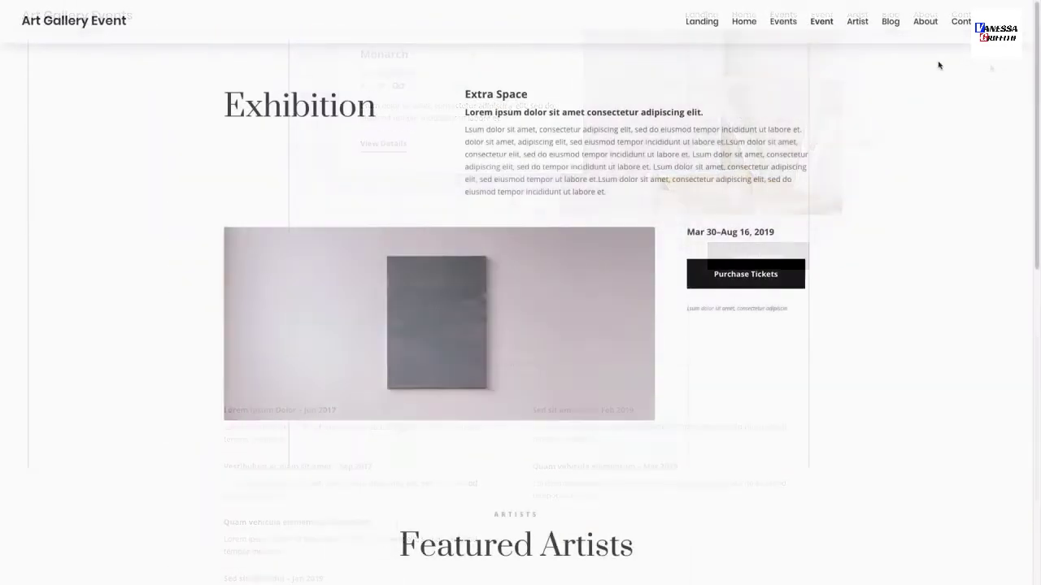
{"action": "scroll", "coordinate": [938, 65], "scroll_direction": "down", "scroll_amount": 2}
{"action": "scroll", "coordinate": [939, 65], "scroll_direction": "down", "scroll_amount": 3}
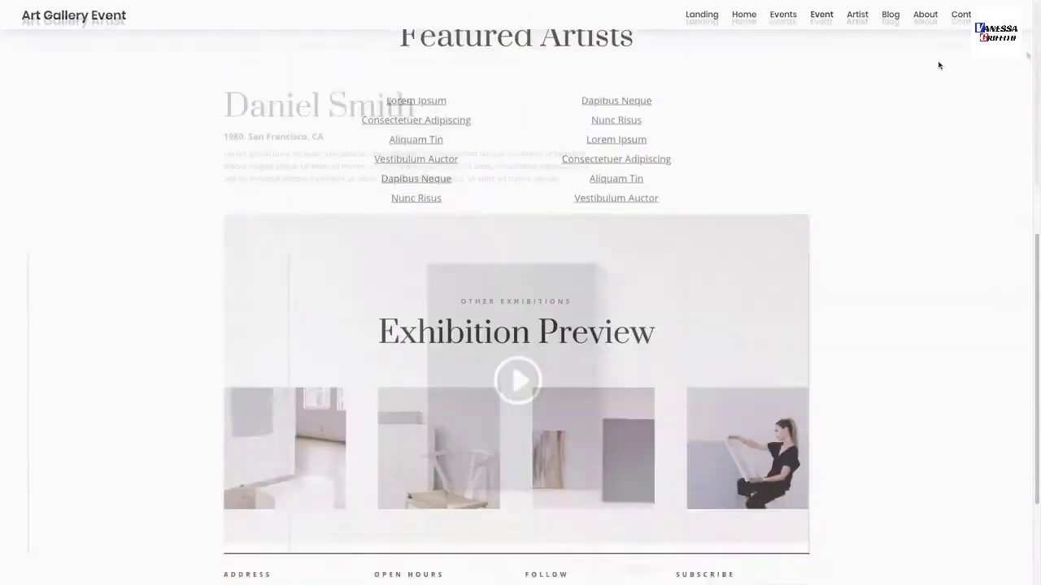
{"action": "scroll", "coordinate": [1027, 55], "scroll_direction": "down", "scroll_amount": 3}
{"action": "scroll", "coordinate": [1027, 56], "scroll_direction": "down", "scroll_amount": 9}
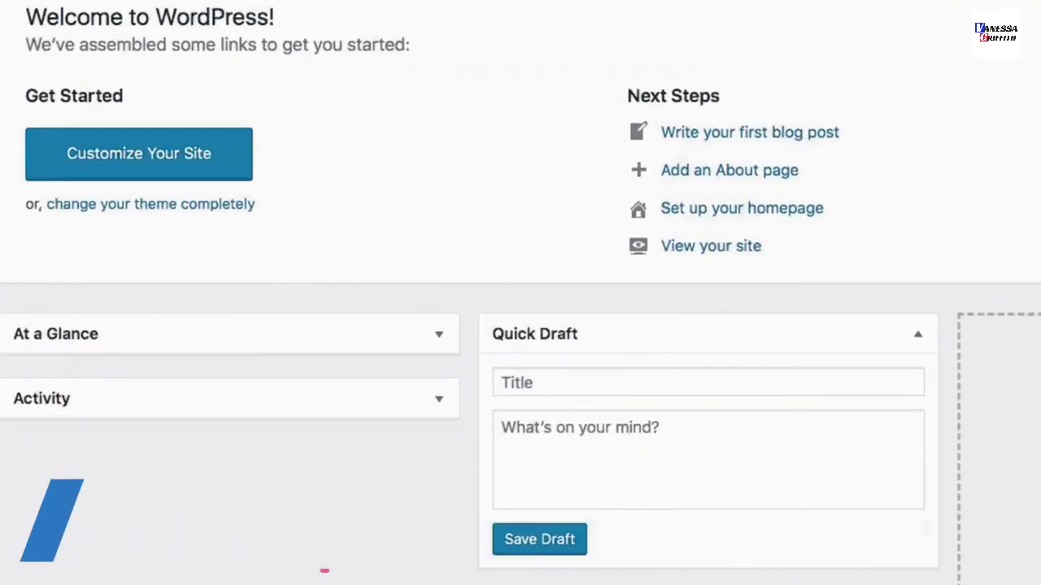
Open the update settings in the Divi Theme Options, go over the username and API key fields, and save the changes.
{"action": "mouse_move", "coordinate": [27, 292]}
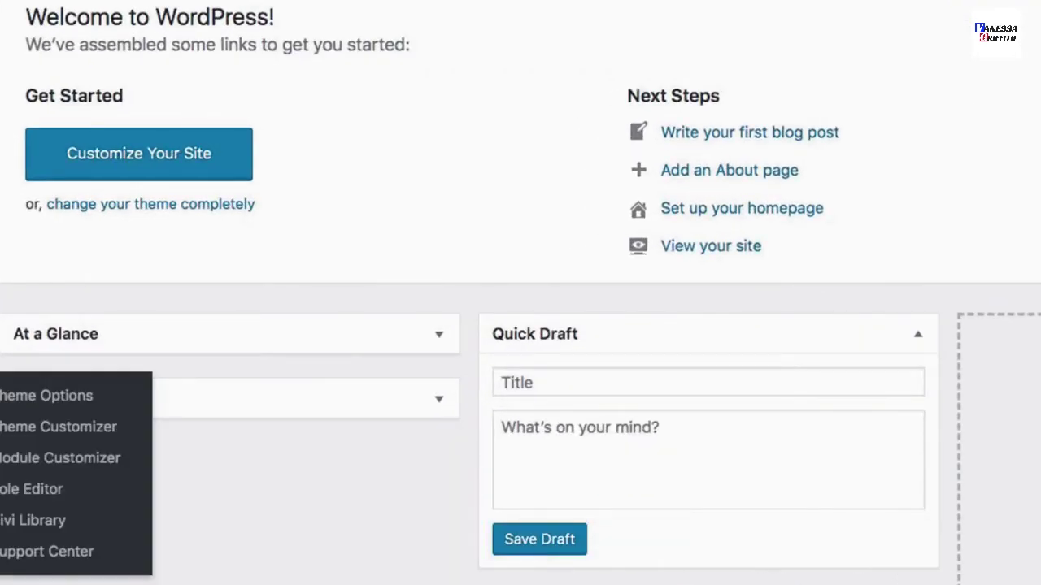
{"action": "left_click", "coordinate": [13, 398]}
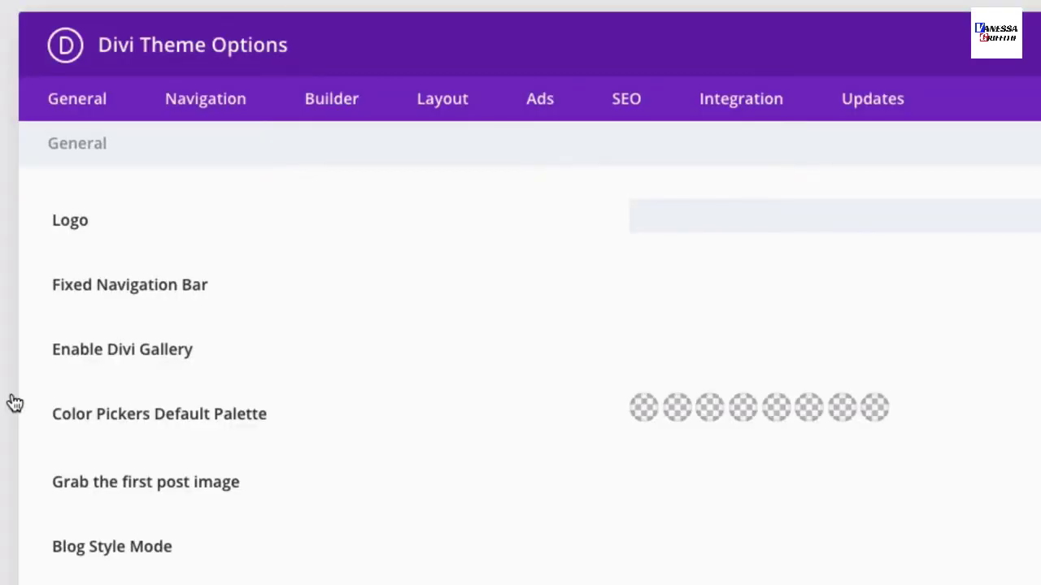
{"action": "left_click", "coordinate": [882, 102]}
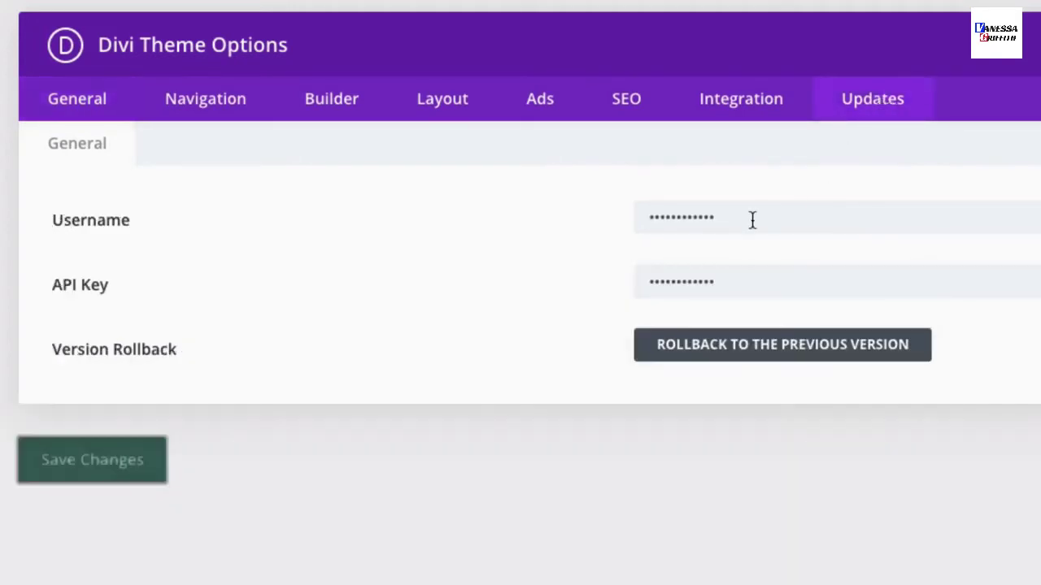
{"action": "left_click_drag", "start_coordinate": [750, 220], "coordinate": [632, 219]}
{"action": "left_click_drag", "start_coordinate": [760, 286], "coordinate": [597, 291]}
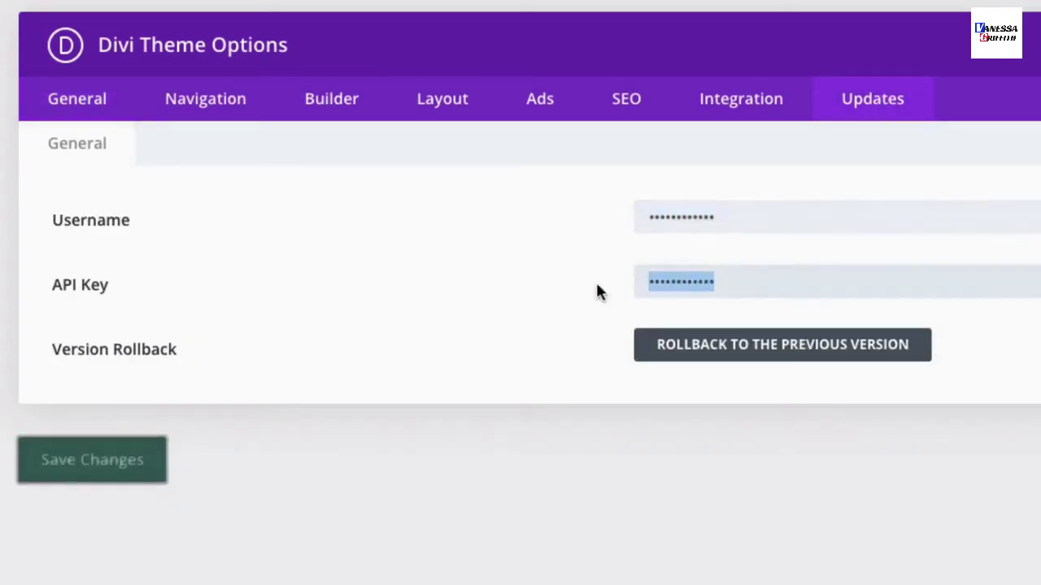
{"action": "left_click", "coordinate": [248, 510]}
{"action": "left_click", "coordinate": [132, 463]}
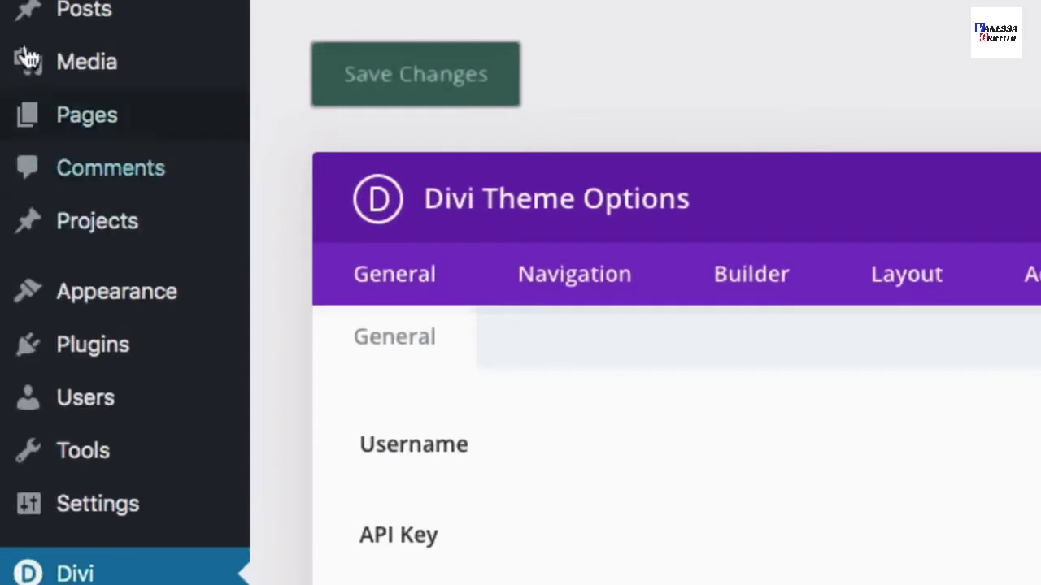
Create a new page titled "Home" and switch it to the Divi Builder.
{"action": "mouse_move", "coordinate": [103, 139]}
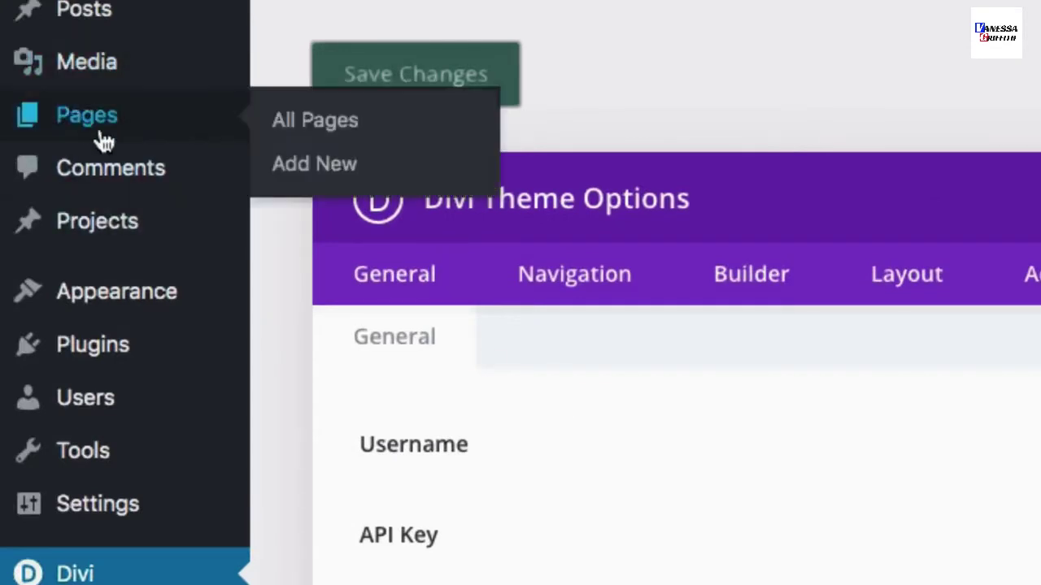
{"action": "left_click", "coordinate": [303, 165]}
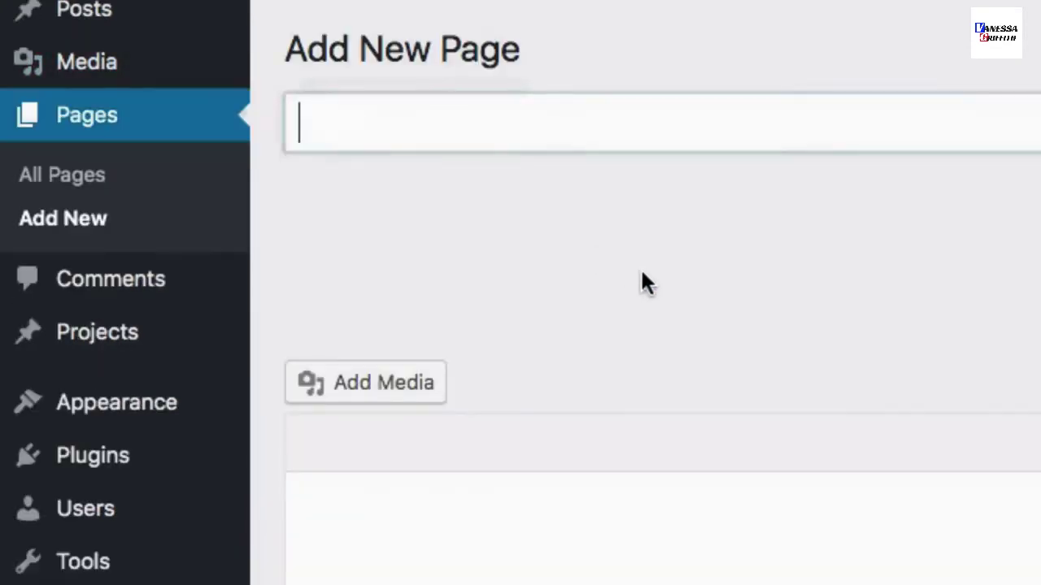
{"action": "type", "text": "Home"}
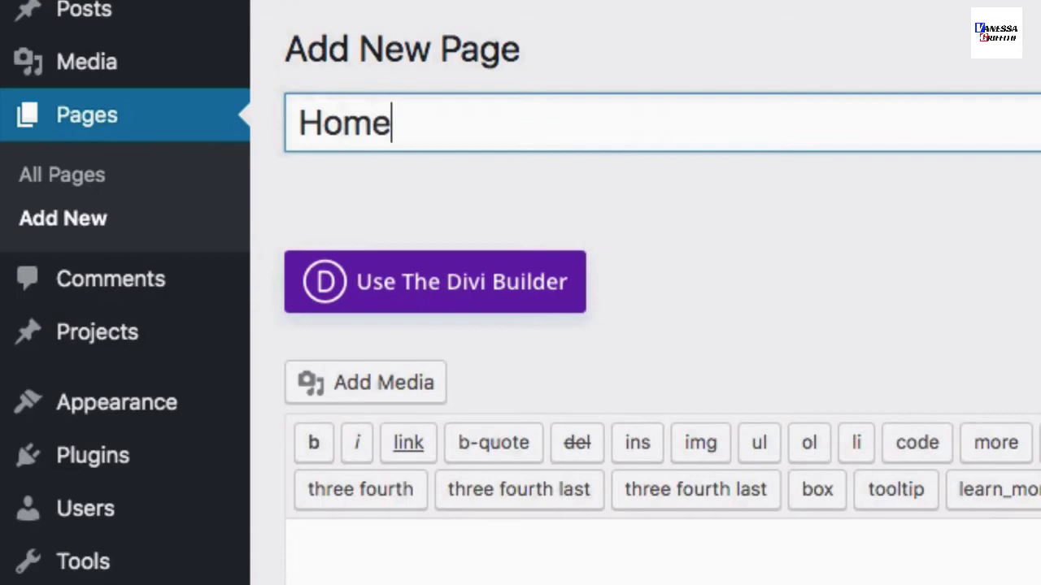
{"action": "left_click", "coordinate": [698, 216]}
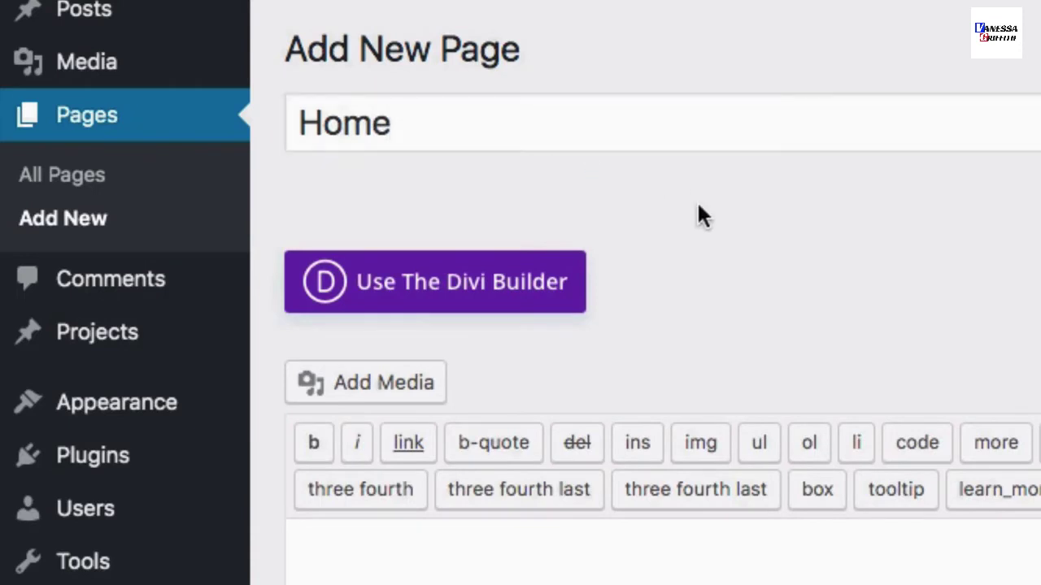
{"action": "left_click", "coordinate": [504, 281]}
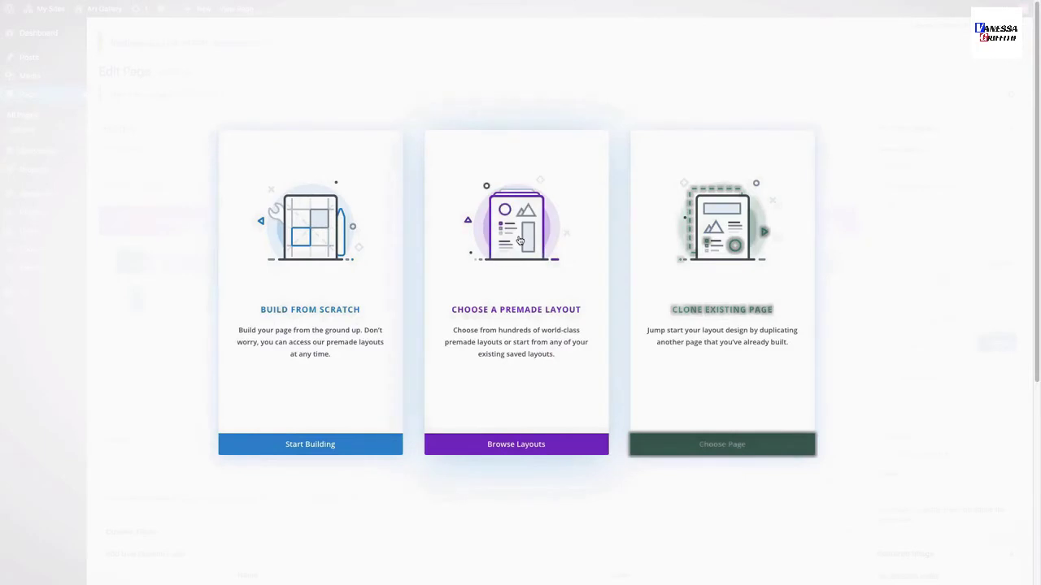
Load the premade Home layout from the Art Gallery layout pack into the page and publish it.
{"action": "left_click", "coordinate": [520, 240]}
{"action": "scroll", "coordinate": [593, 263], "scroll_direction": "down", "scroll_amount": 10}
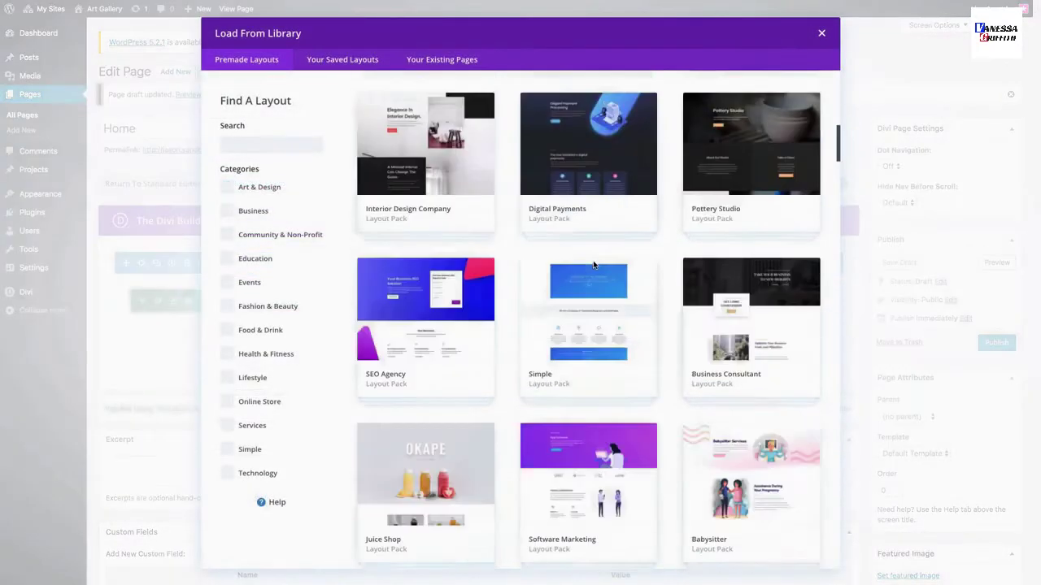
{"action": "scroll", "coordinate": [593, 265], "scroll_direction": "down", "scroll_amount": 20}
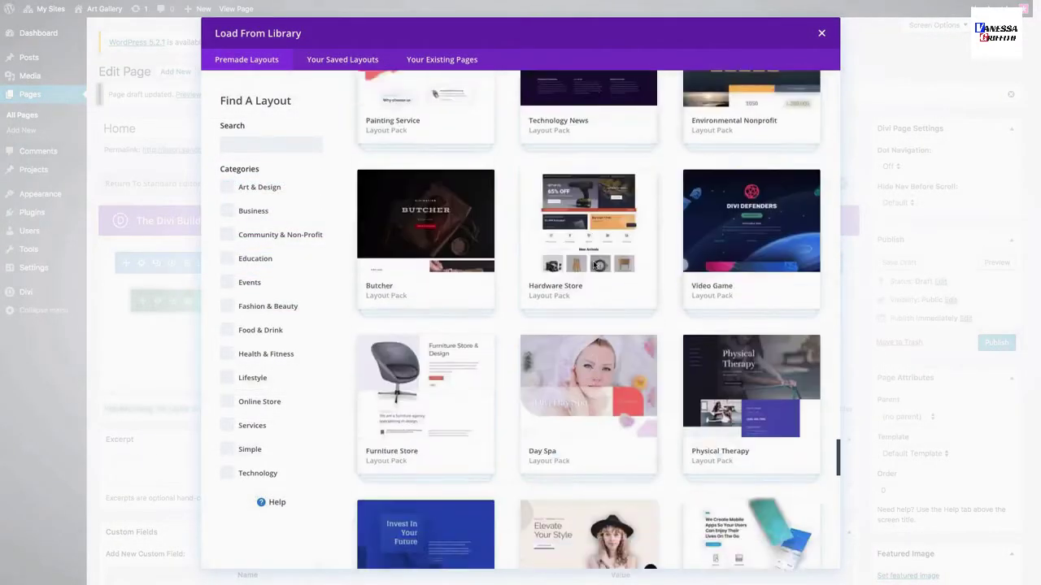
{"action": "scroll", "coordinate": [596, 264], "scroll_direction": "down", "scroll_amount": 10}
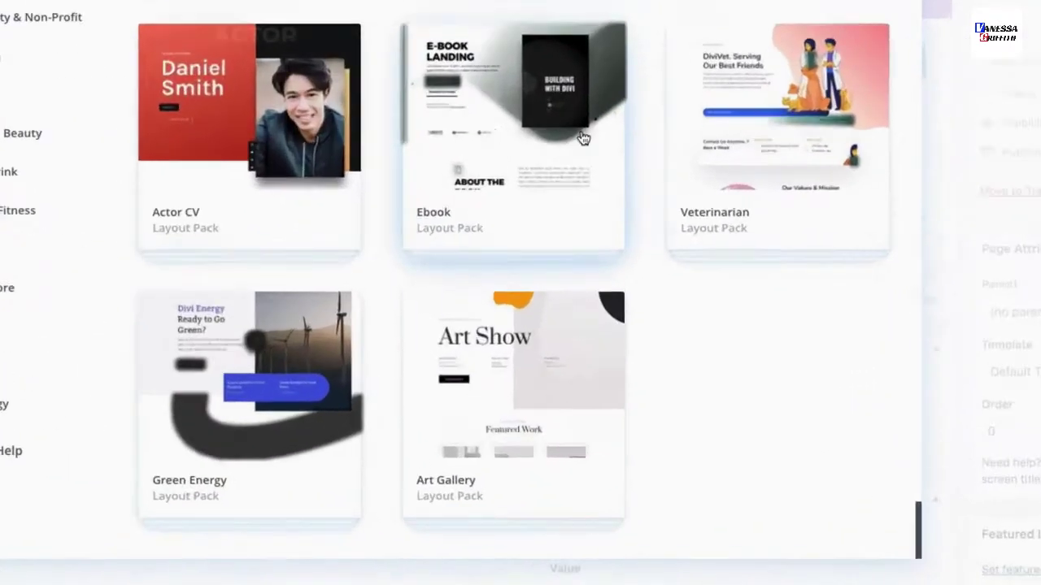
{"action": "left_click", "coordinate": [534, 371]}
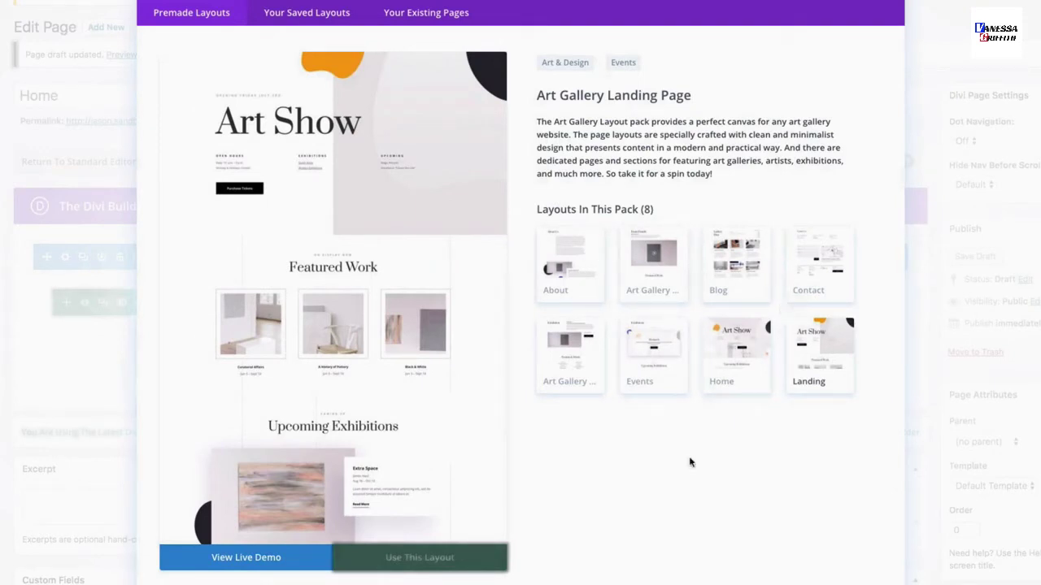
{"action": "left_click", "coordinate": [743, 337]}
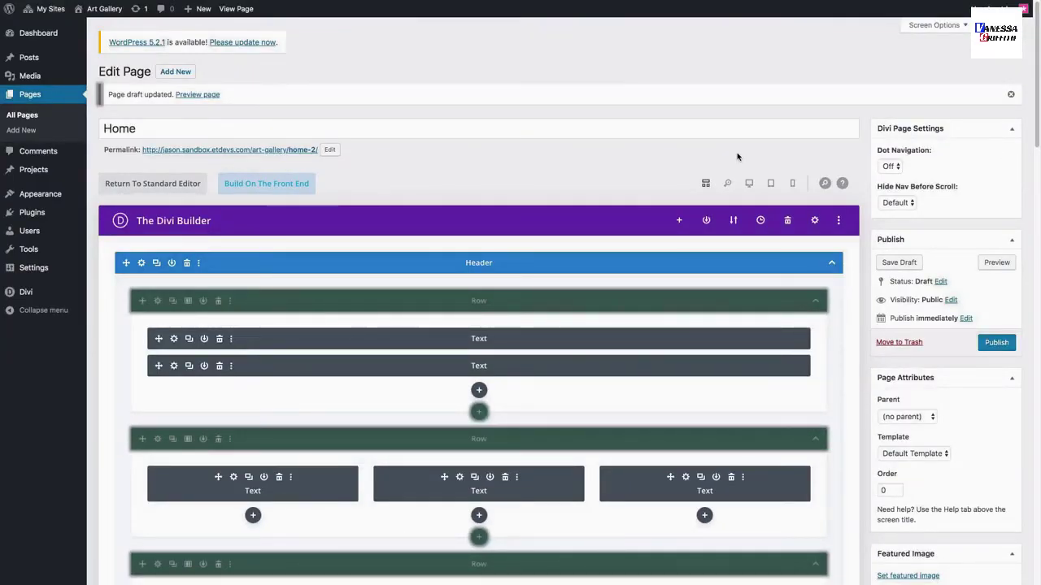
{"action": "left_click", "coordinate": [989, 346]}
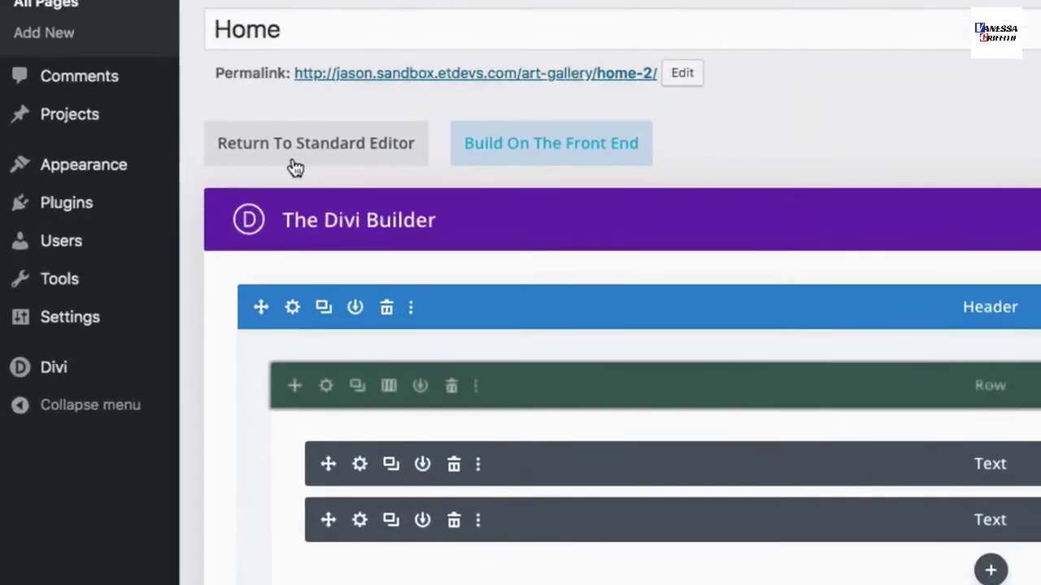
Create a new navigation menu named "primary" for the site.
{"action": "mouse_move", "coordinate": [107, 169]}
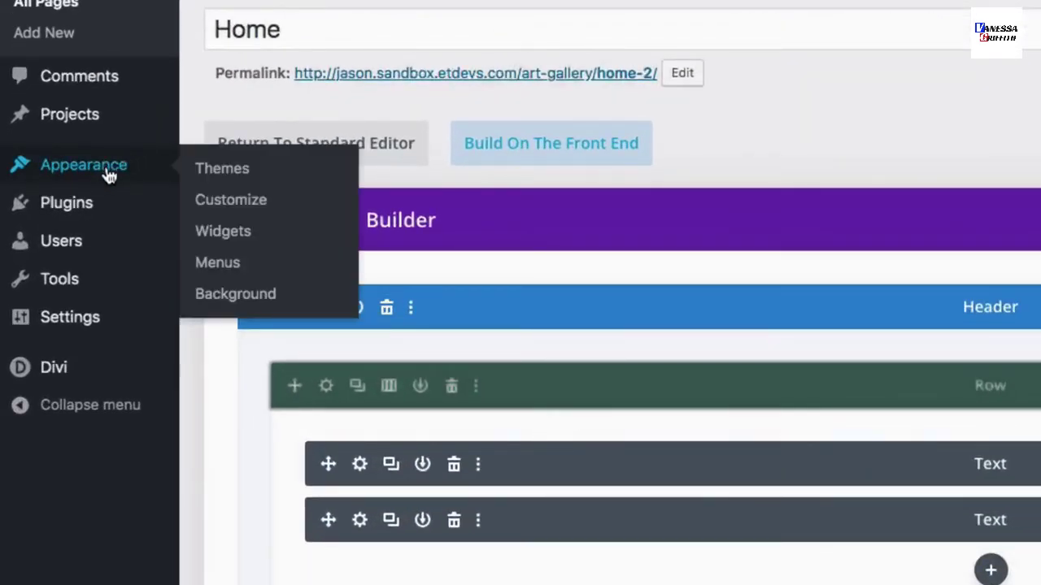
{"action": "left_click", "coordinate": [236, 273]}
{"action": "left_click", "coordinate": [706, 167]}
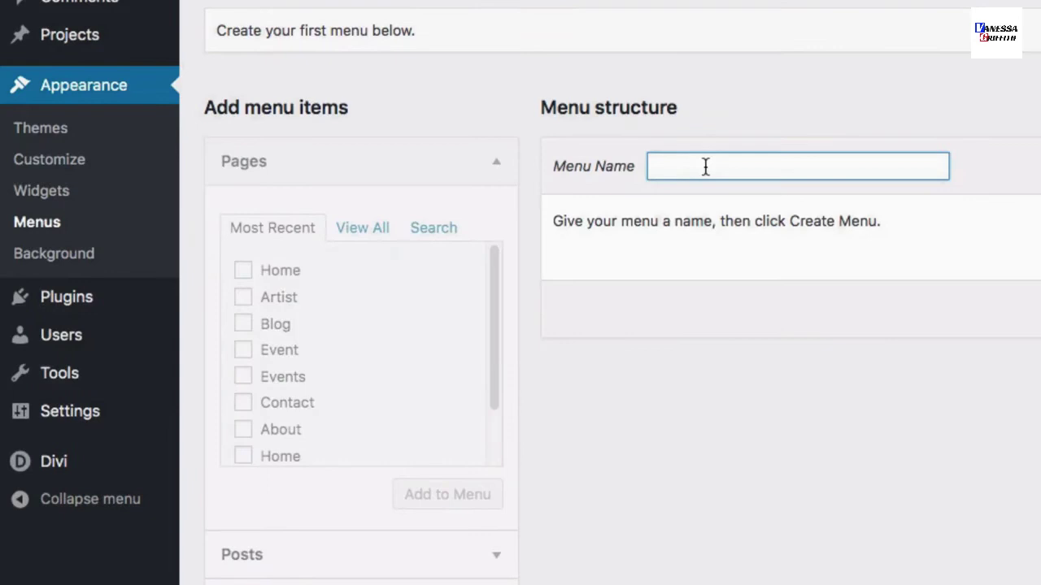
{"action": "type", "text": "pro"}
{"action": "key", "text": "BackSpace"}
{"action": "type", "text": "ima"}
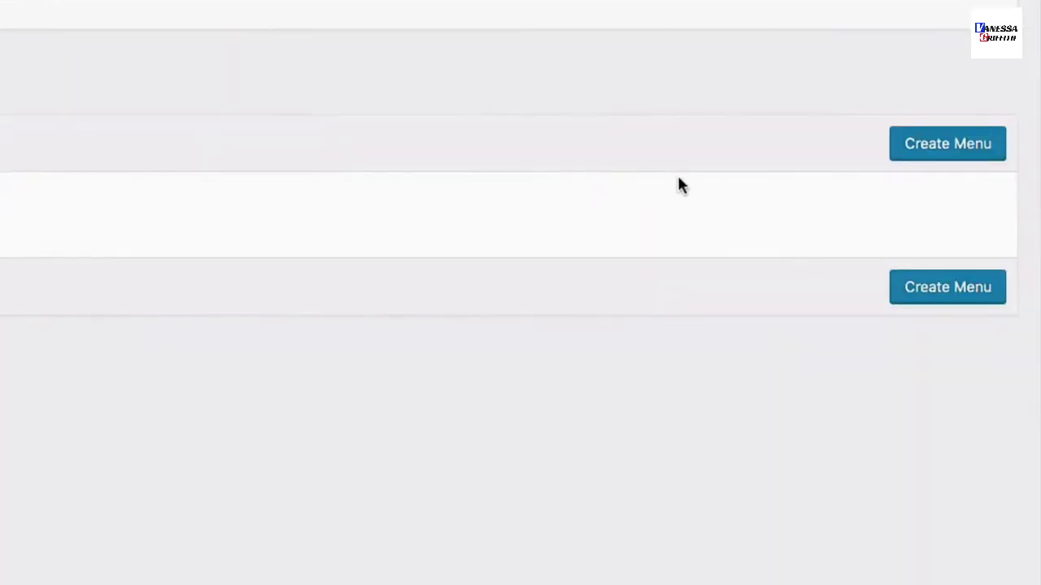
{"action": "left_click", "coordinate": [935, 145]}
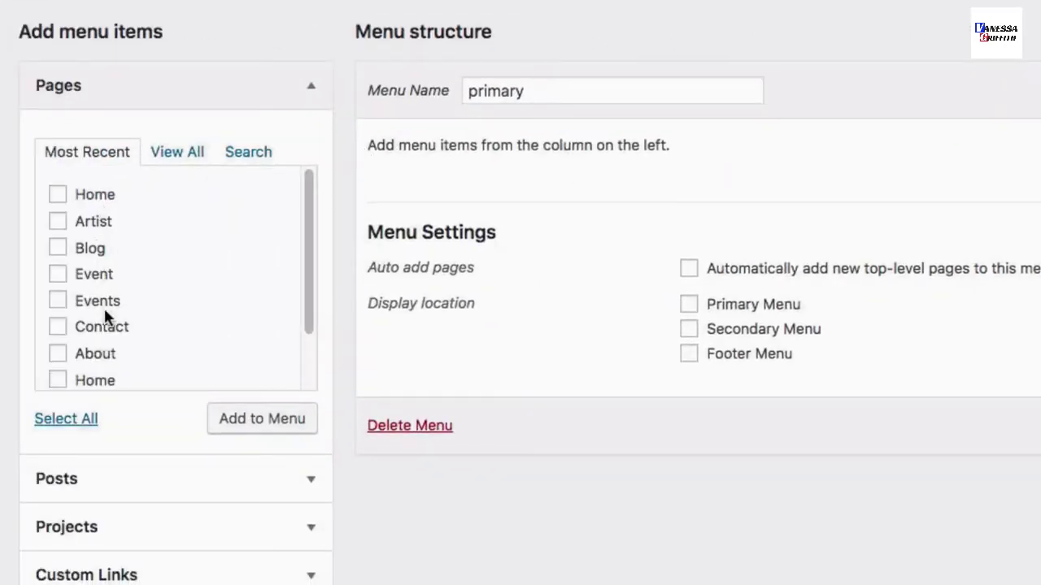
Add all the most recent pages to the menu and save it with Primary Menu as its display location.
{"action": "left_click", "coordinate": [79, 430]}
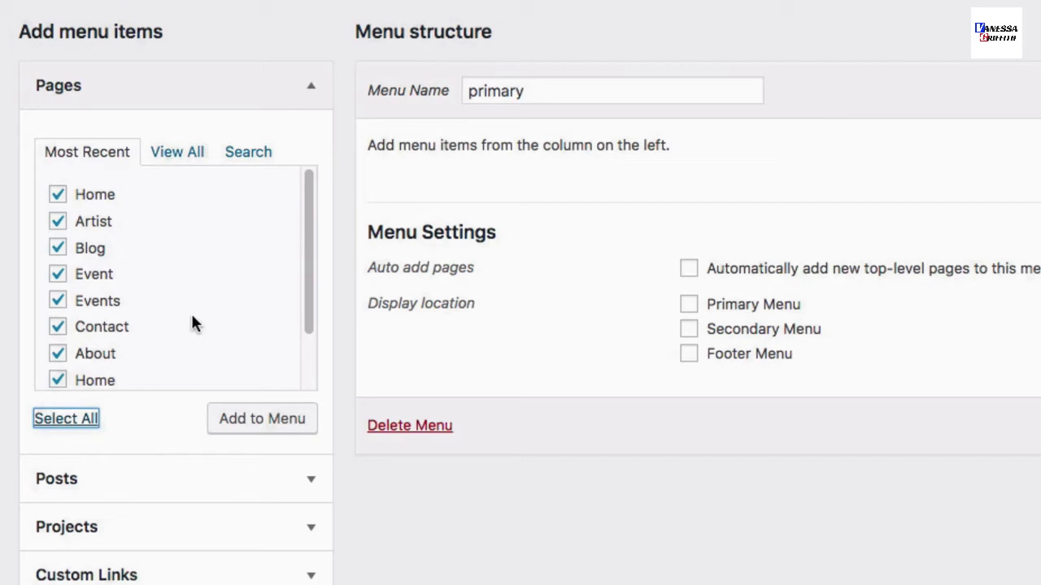
{"action": "left_click", "coordinate": [268, 429]}
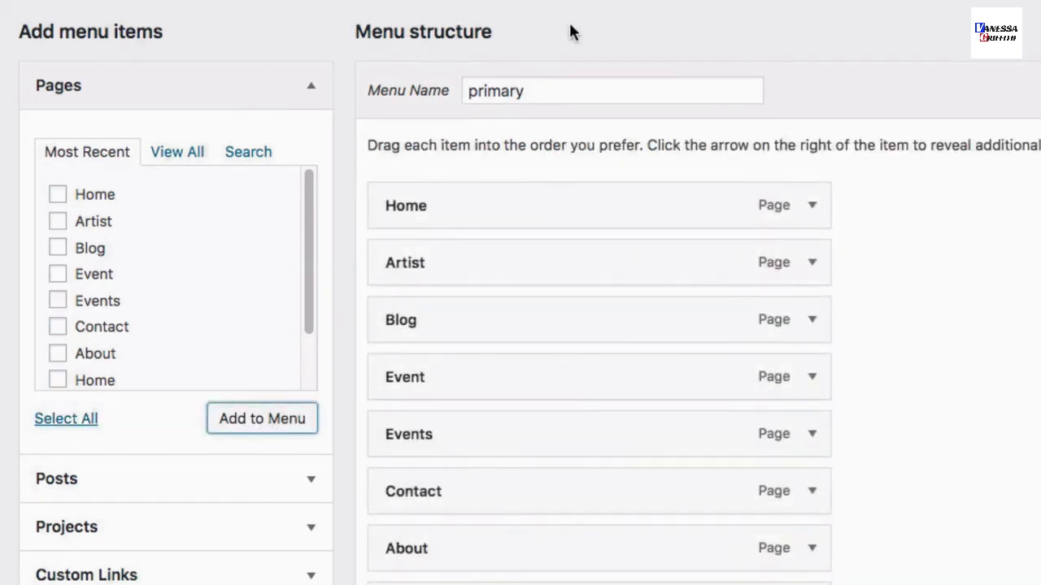
{"action": "mouse_move", "coordinate": [575, 211]}
{"action": "left_mouse_down"}
{"action": "mouse_move", "coordinate": [559, 293]}
{"action": "mouse_move", "coordinate": [576, 195]}
{"action": "left_mouse_up"}
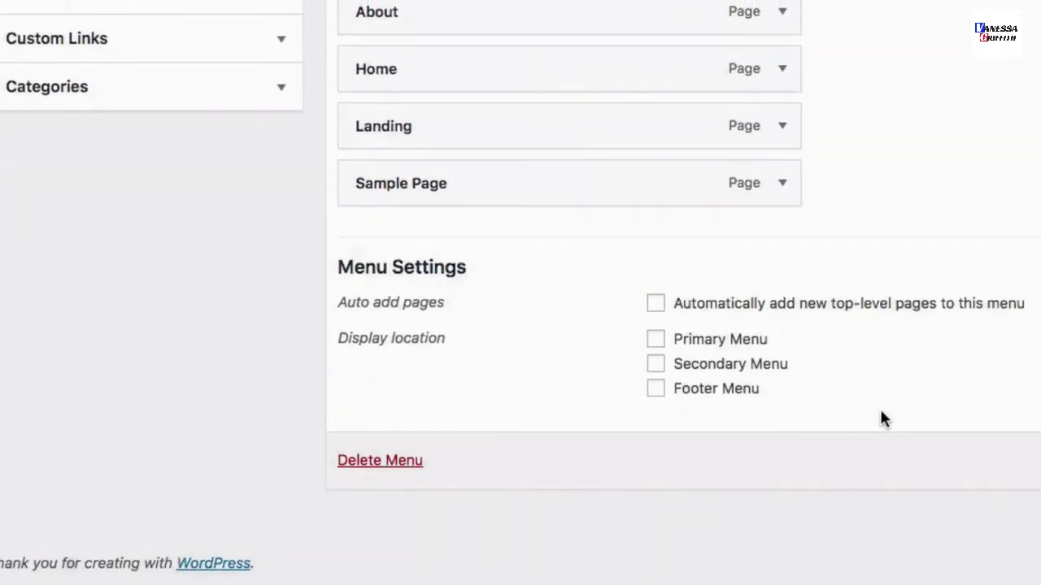
{"action": "left_click", "coordinate": [657, 340]}
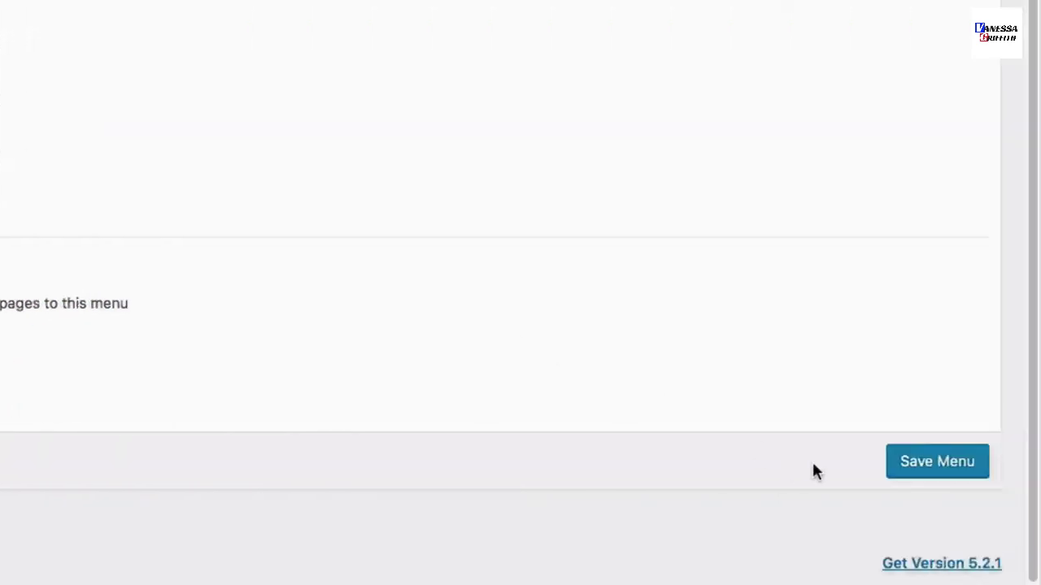
{"action": "left_click", "coordinate": [917, 462]}
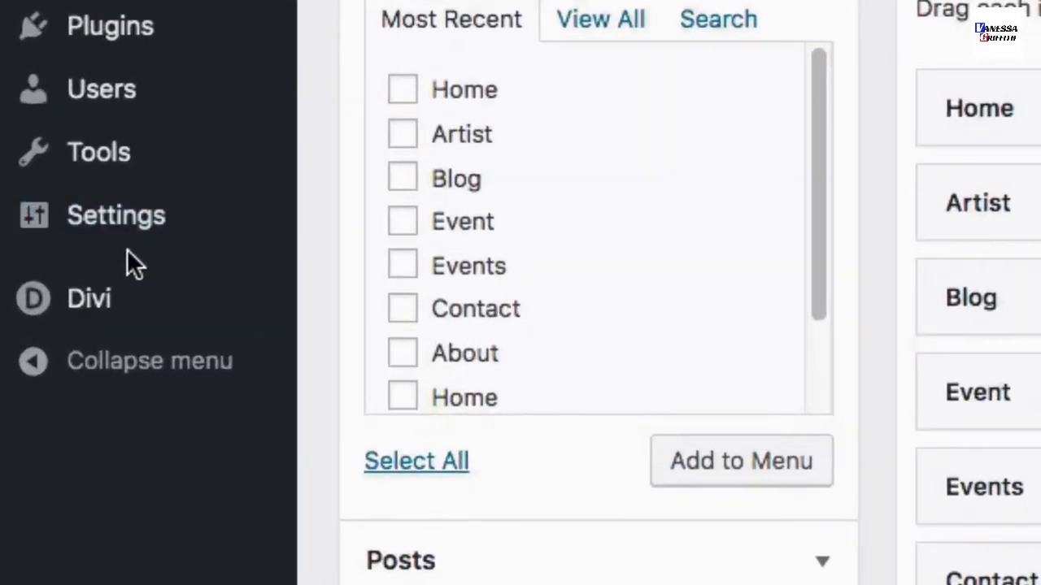
In the Reading settings, make the homepage display a static page, choose Home as the homepage, and save the changes.
{"action": "mouse_move", "coordinate": [41, 320]}
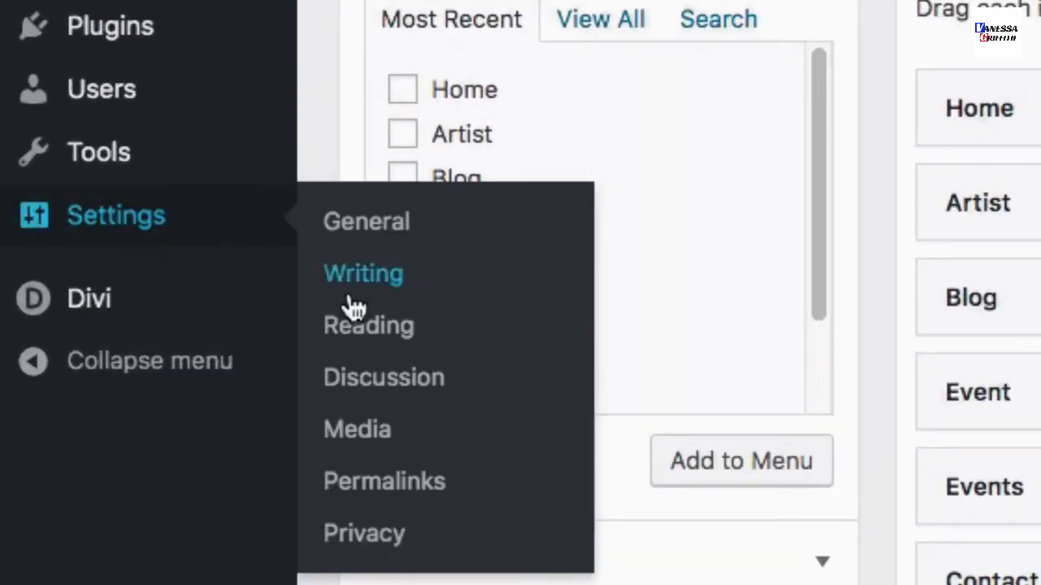
{"action": "left_click", "coordinate": [355, 329]}
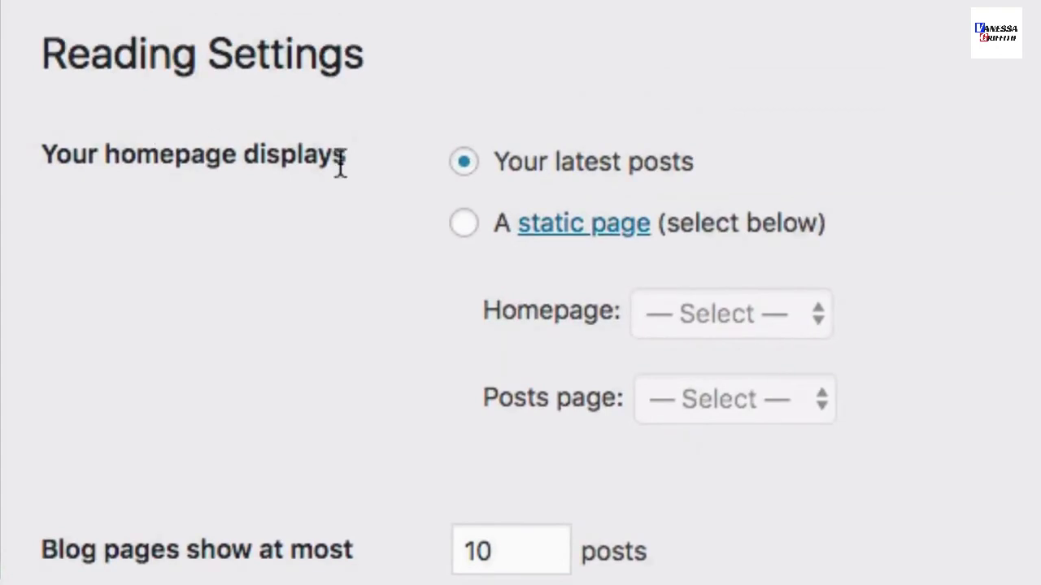
{"action": "left_click", "coordinate": [464, 231]}
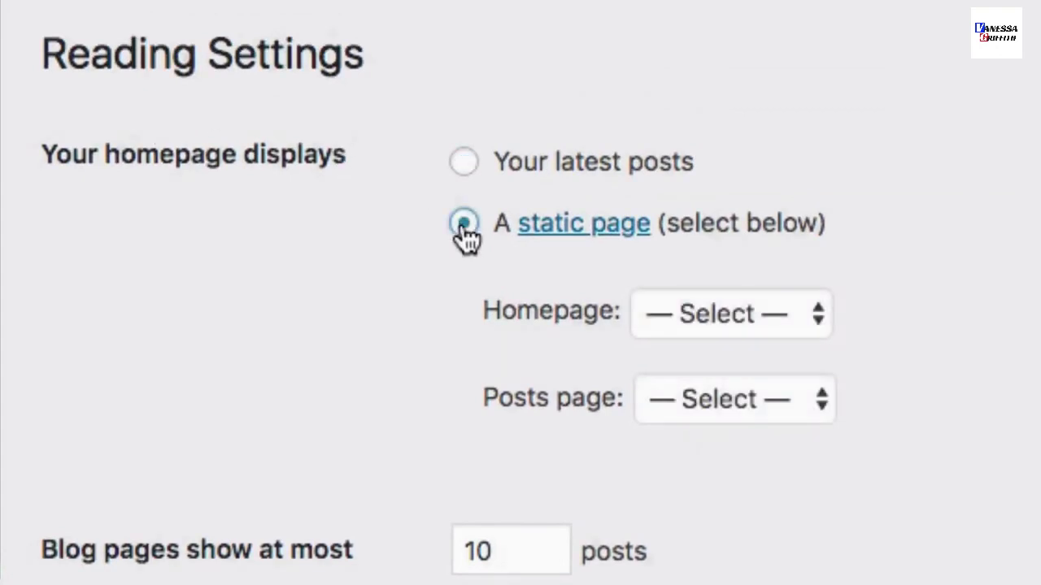
{"action": "left_click", "coordinate": [704, 319]}
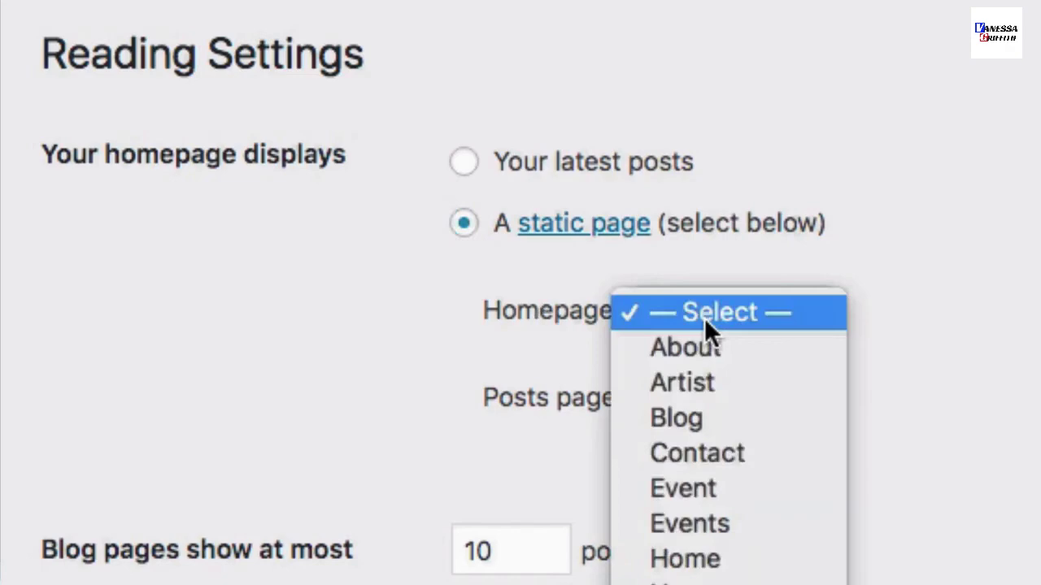
{"action": "left_click", "coordinate": [706, 565]}
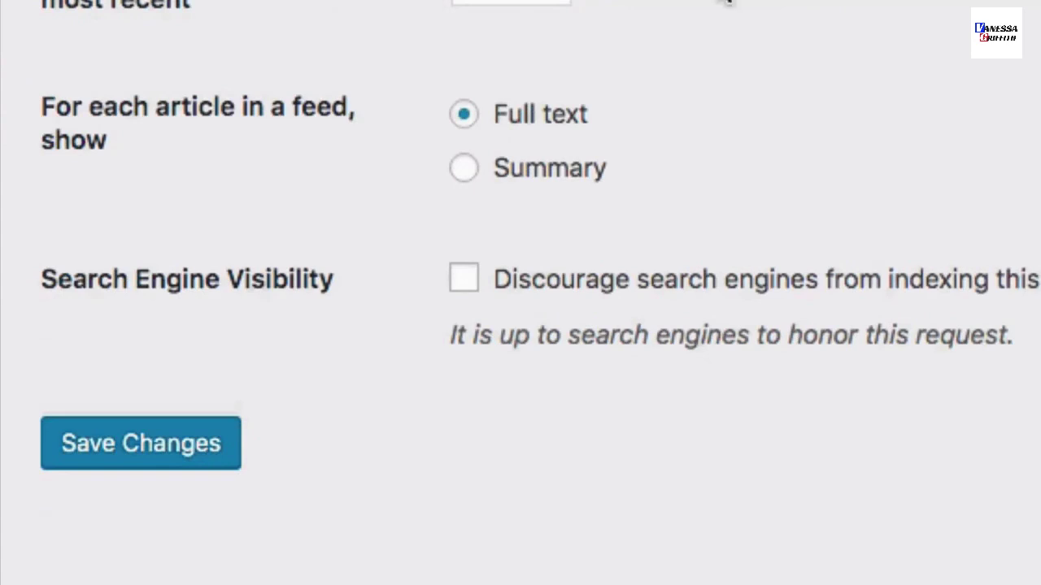
{"action": "left_click", "coordinate": [168, 452]}
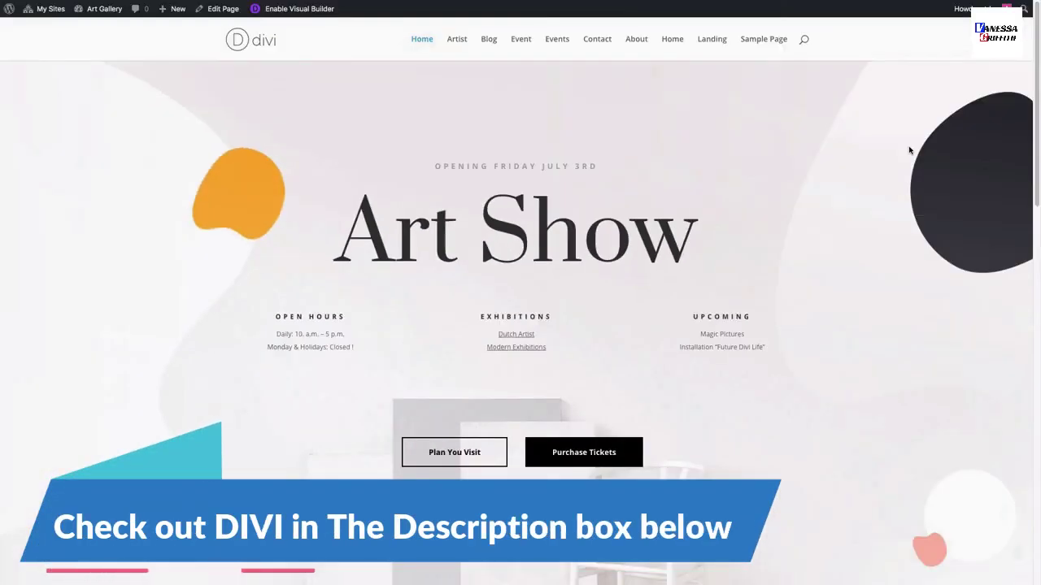
Review the live home page from the Art Show header down through the exhibition sections.
{"action": "scroll", "coordinate": [909, 150], "scroll_direction": "down", "scroll_amount": 3}
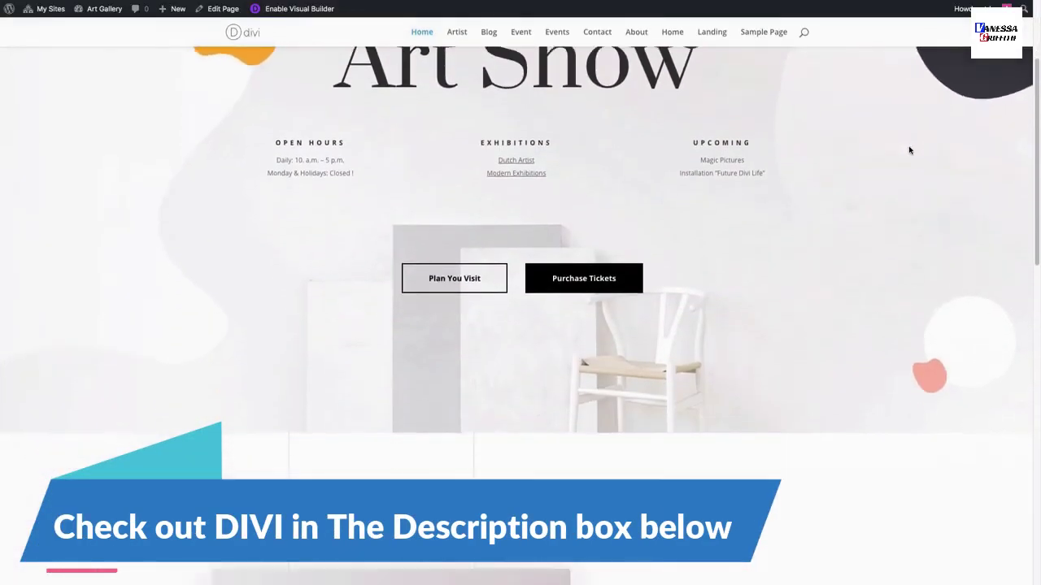
{"action": "scroll", "coordinate": [909, 150], "scroll_direction": "down", "scroll_amount": 8}
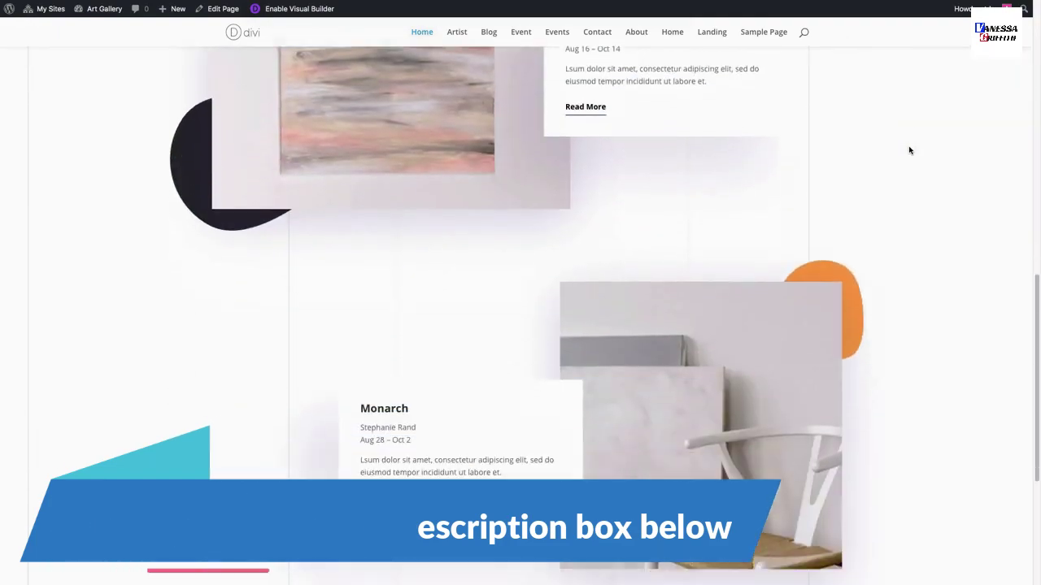